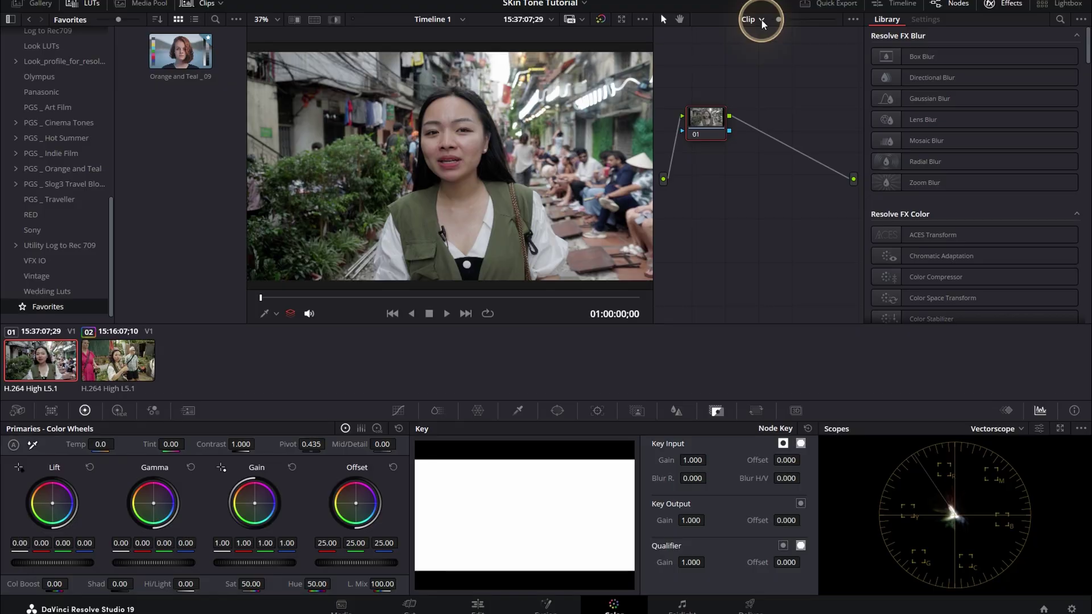
Switch the node graph to Timeline and add serial node 02 after node 01.
click(762, 50)
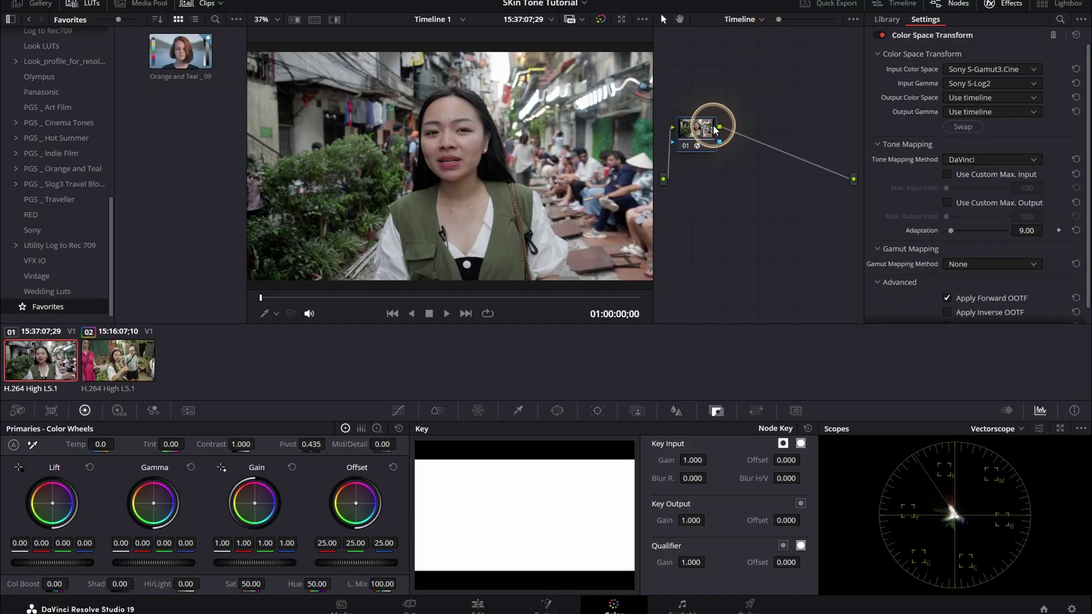
key(alt+s)
drag(756, 135, 757, 135)
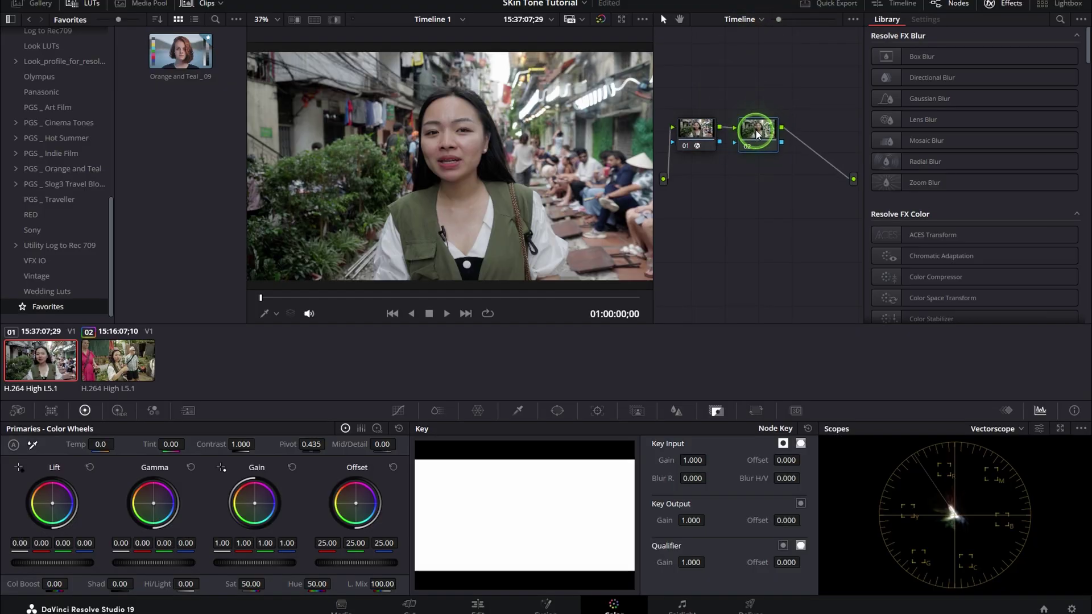
Open the Effects library search and show the timeline-level node tree.
click(1059, 21)
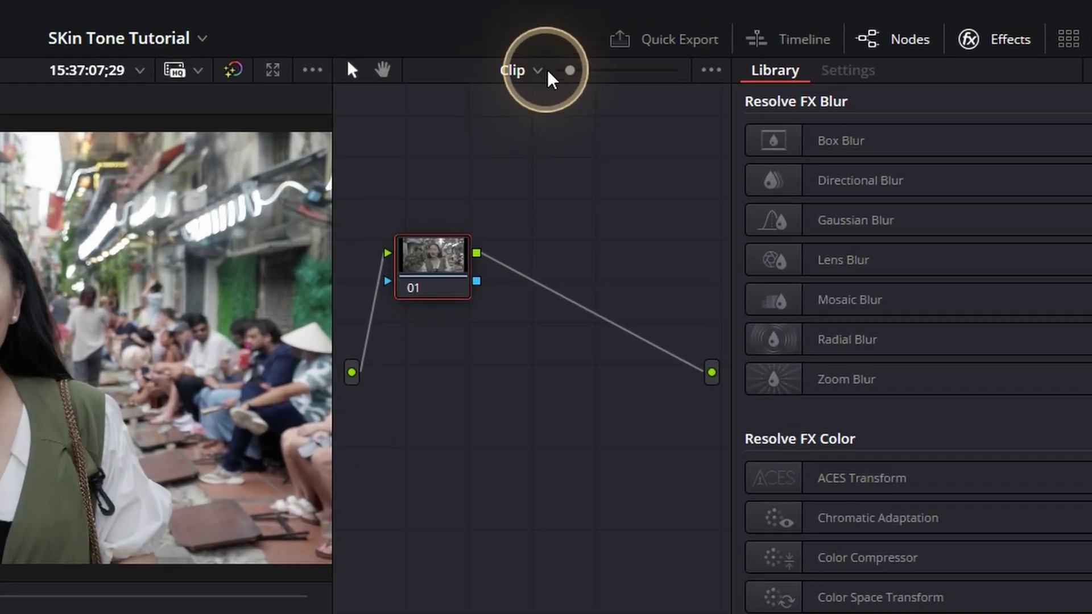
click(538, 71)
click(538, 119)
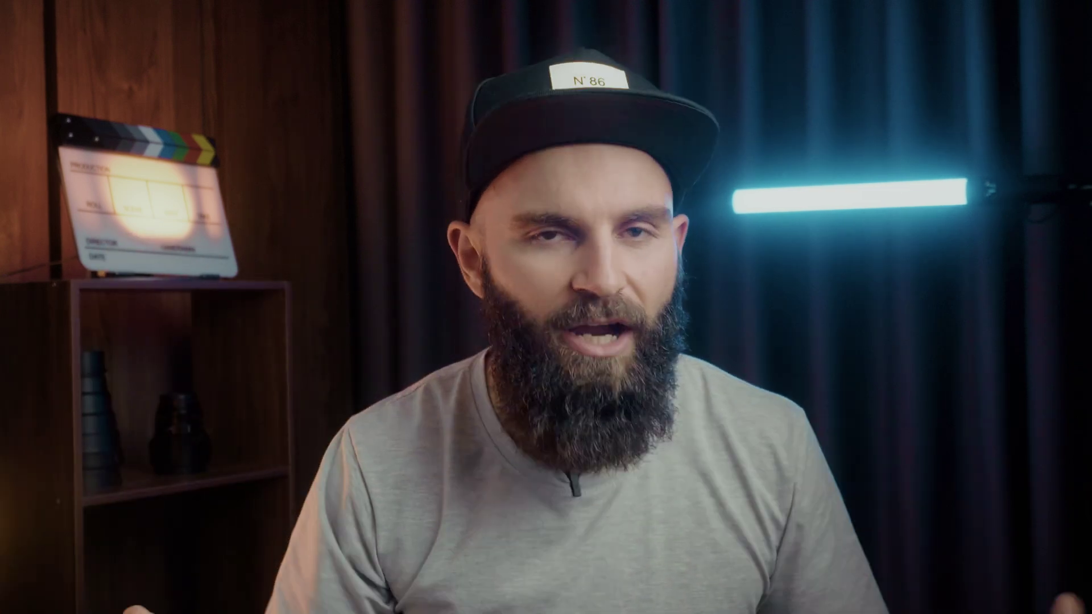
Apply the KH Checkers v1.1.0 DCTL to timeline node 03 with WB Checker enabled.
click(934, 66)
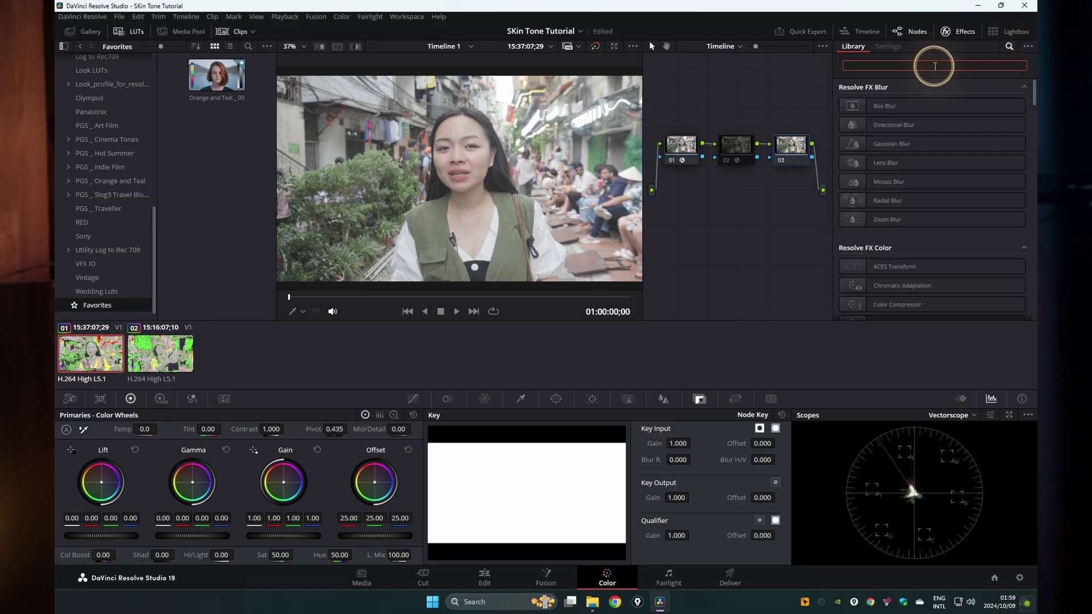
text(dc)
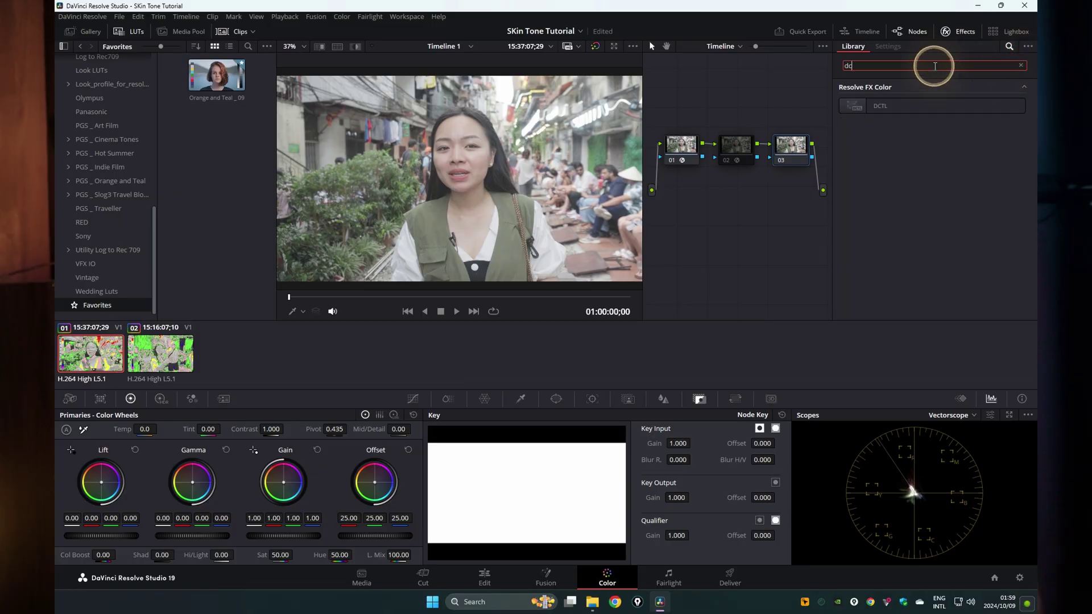
text(t)
drag(902, 106, 785, 152)
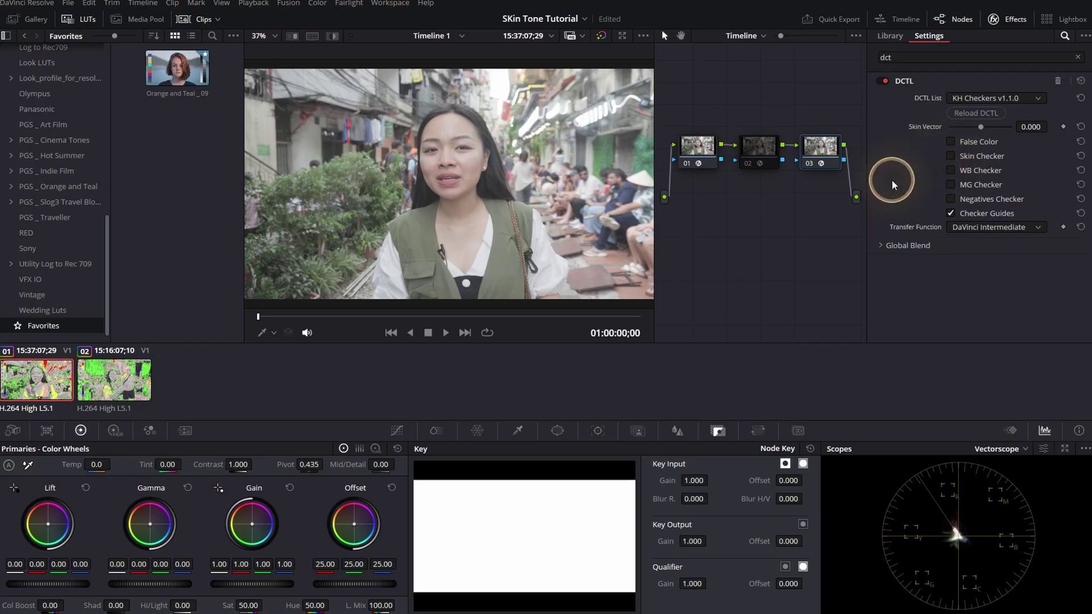
click(949, 170)
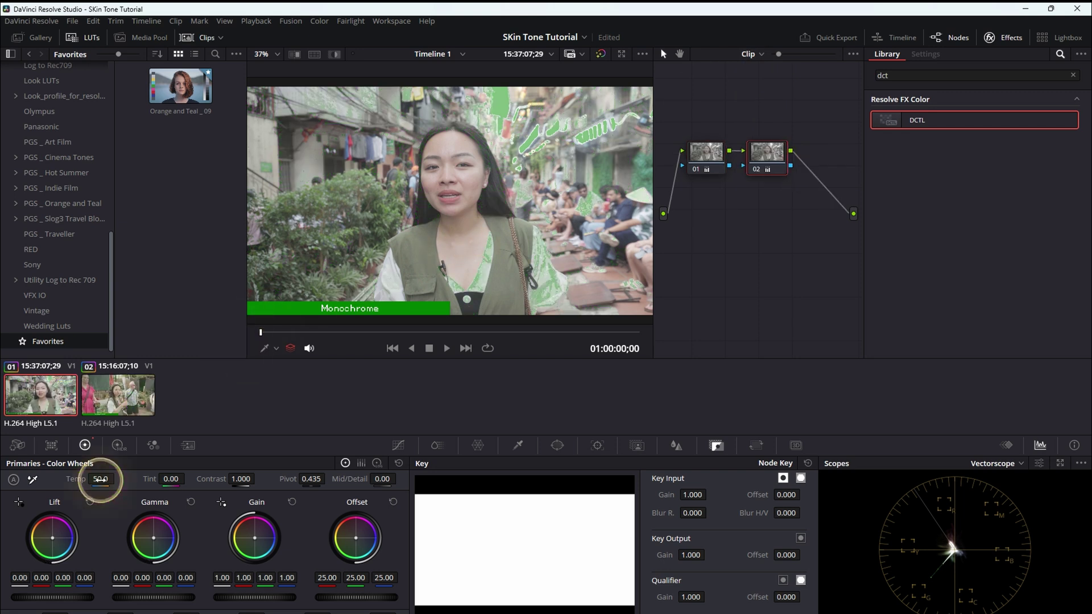
Raise the Temp value on clip node 02 to warm the interview clip.
drag(100, 480, 169, 479)
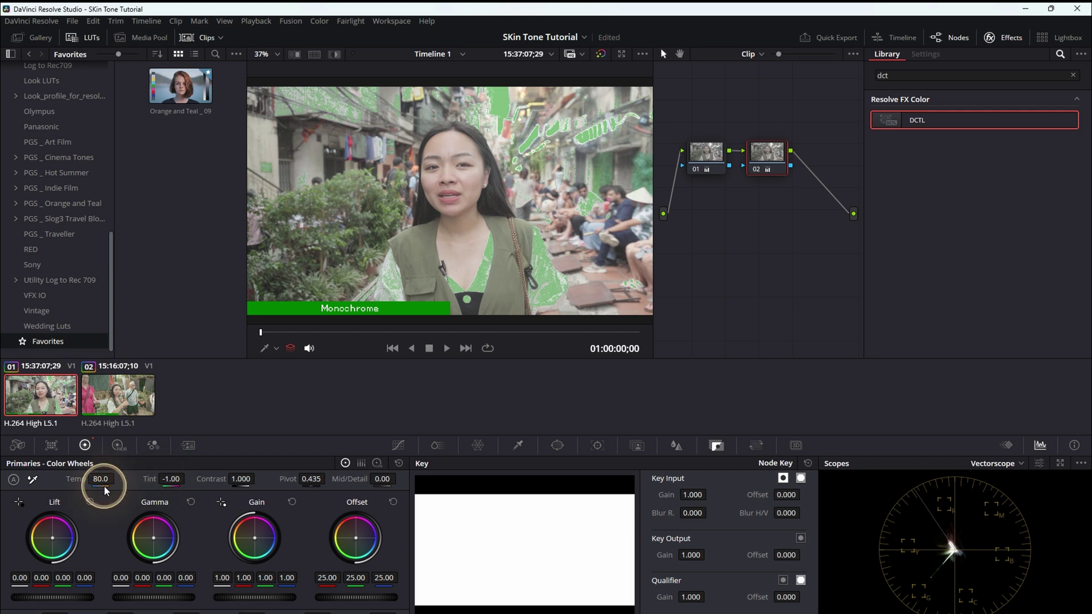
drag(100, 479, 104, 483)
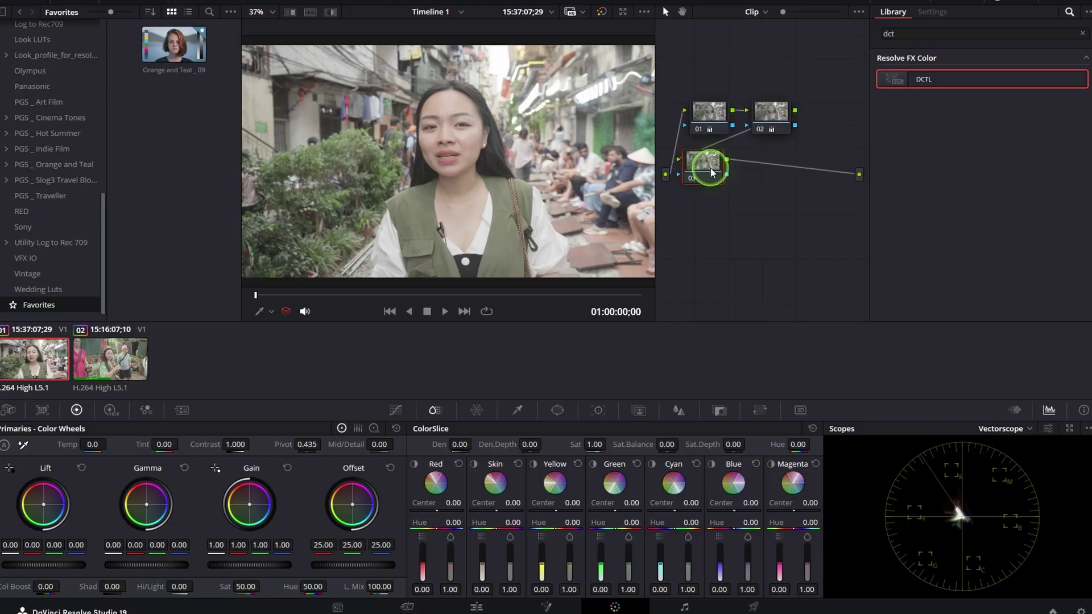
Turn on the HSL qualifier with highlight matte and sample the woman's face skin.
click(515, 414)
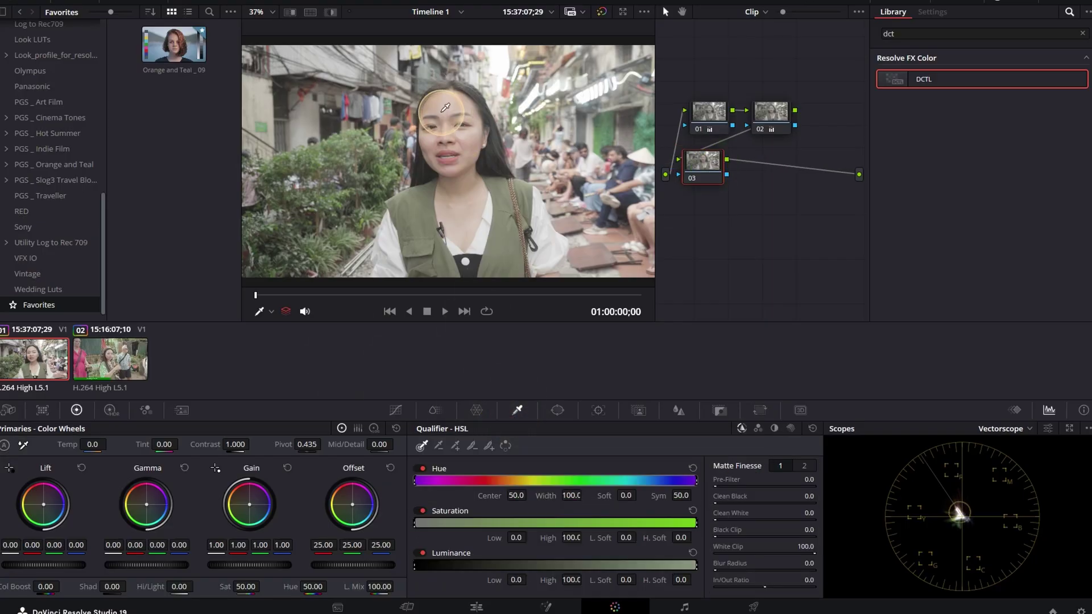
click(330, 14)
click(470, 166)
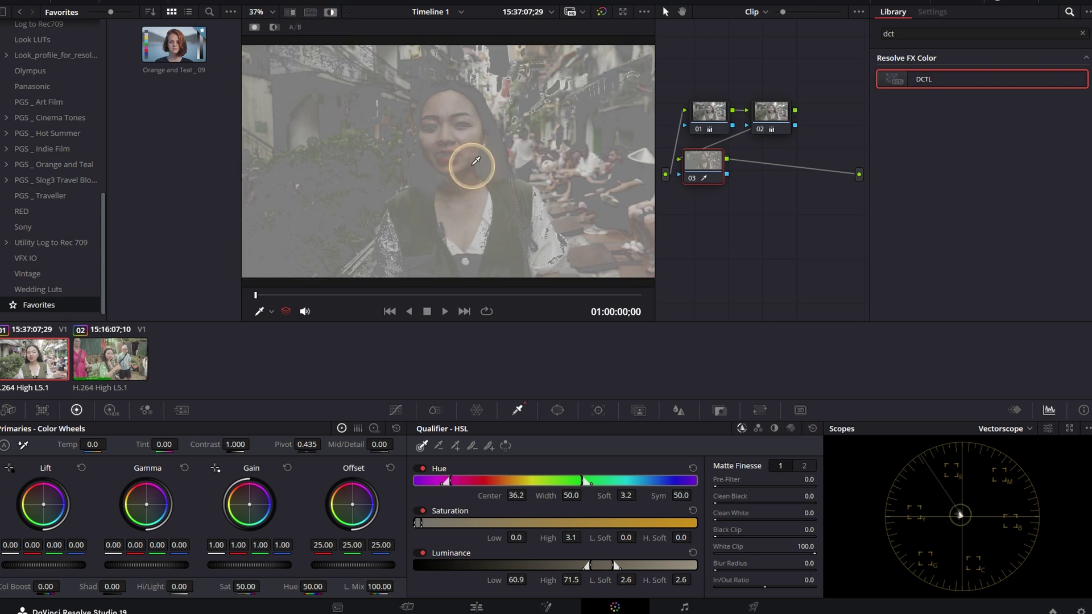
drag(587, 568, 585, 569)
scroll(409, 139, up, 4)
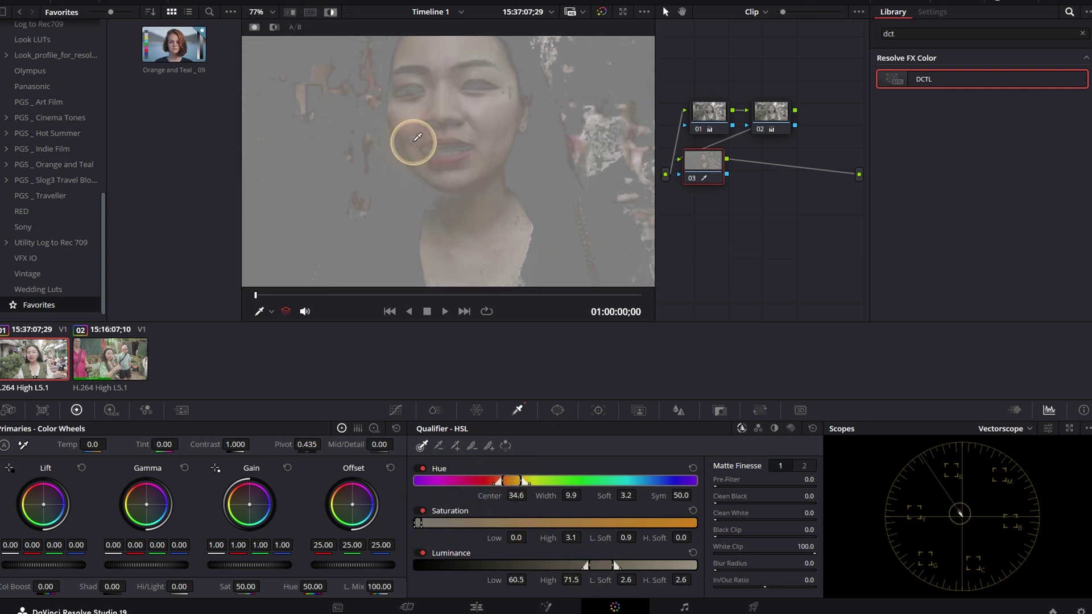
Refine Hue (centre 36.4, width 10.3), Saturation and Luminance ranges, and set Clean Black 11.0.
drag(504, 483, 502, 482)
drag(419, 519, 419, 519)
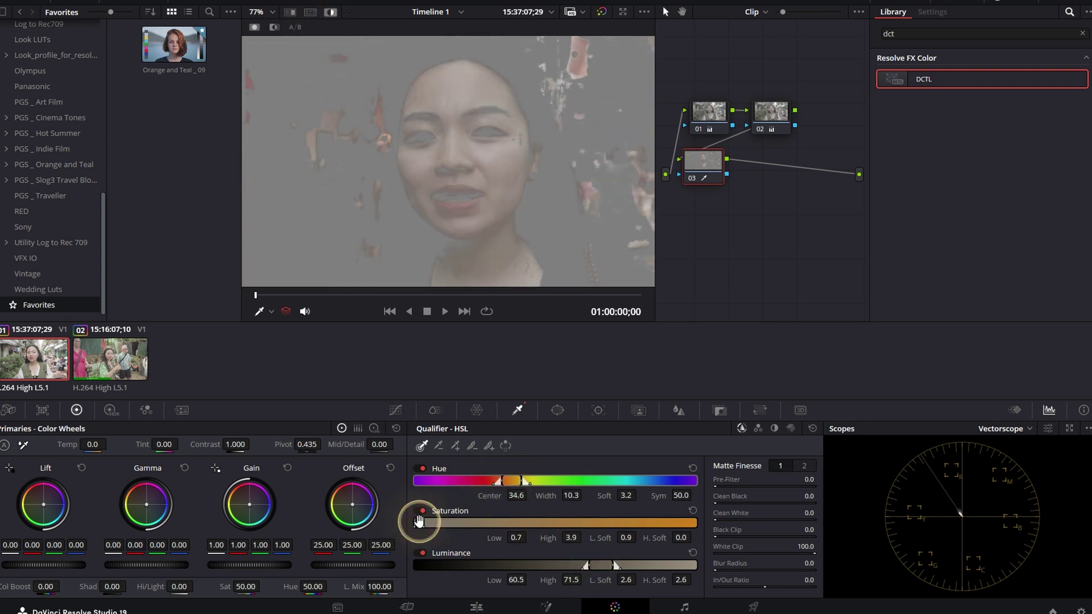
drag(506, 480, 512, 481)
drag(586, 561, 598, 563)
key(shift+z)
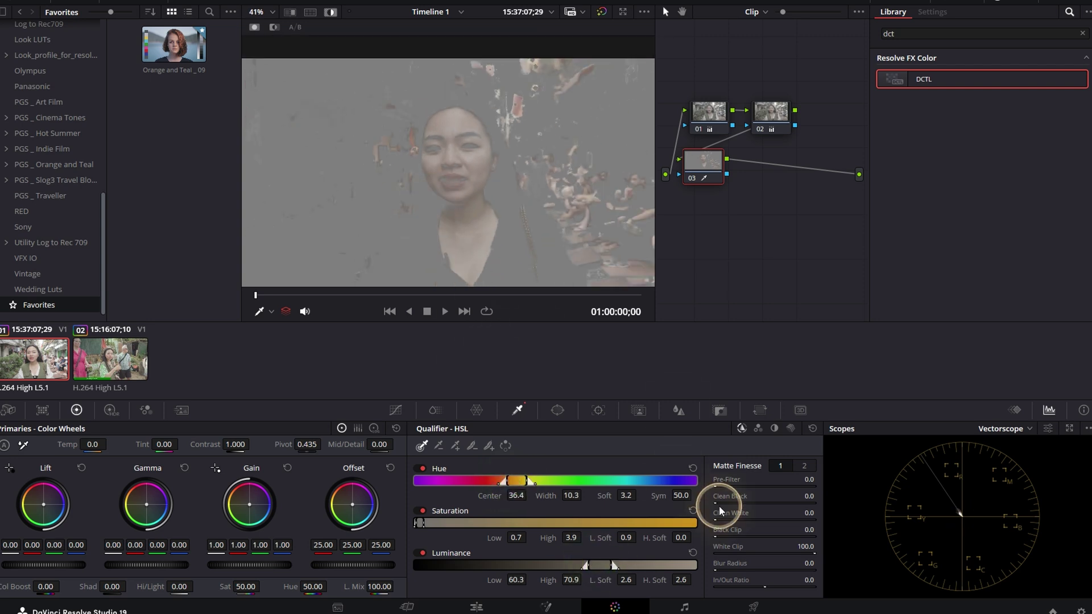
click(800, 467)
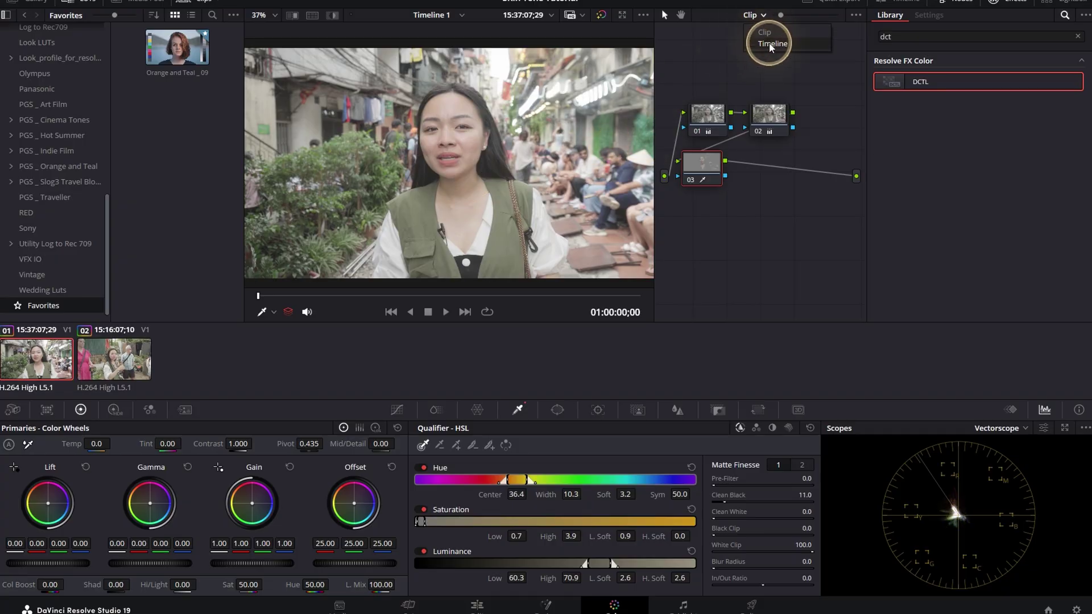
click(771, 44)
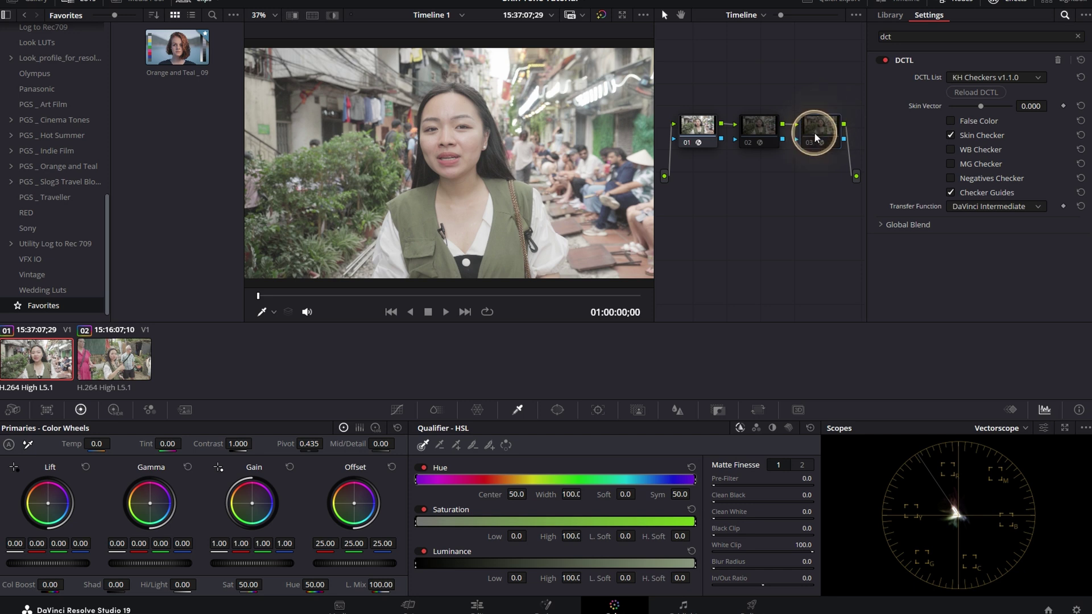
Re-enable the Skin Checker and balance skin with Offset 25.32/22.53/20.99 and a slight blue Gain.
key(ctrl+d)
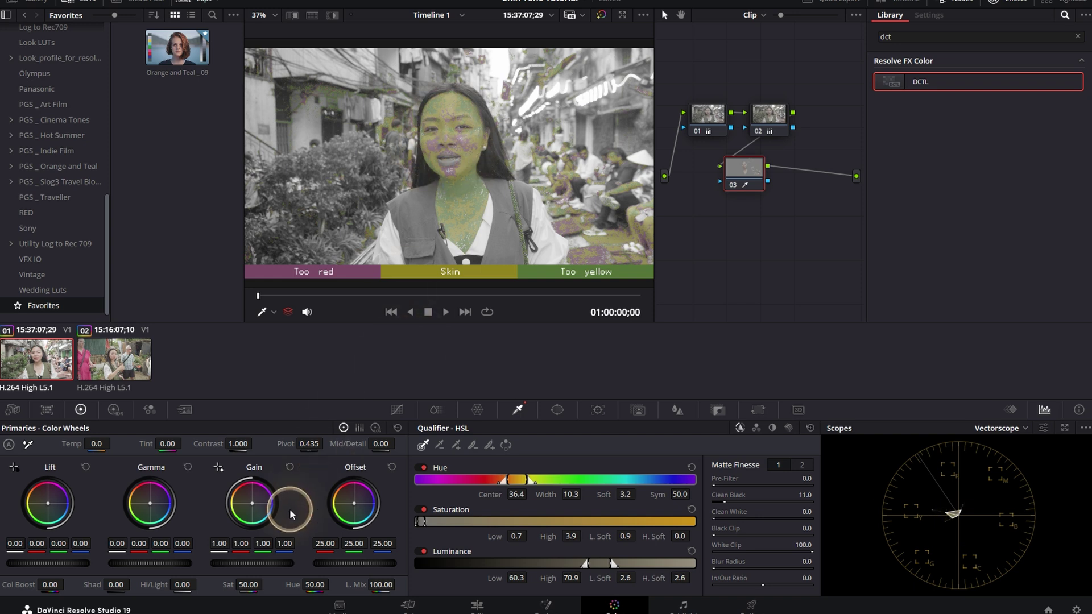
drag(368, 508, 357, 502)
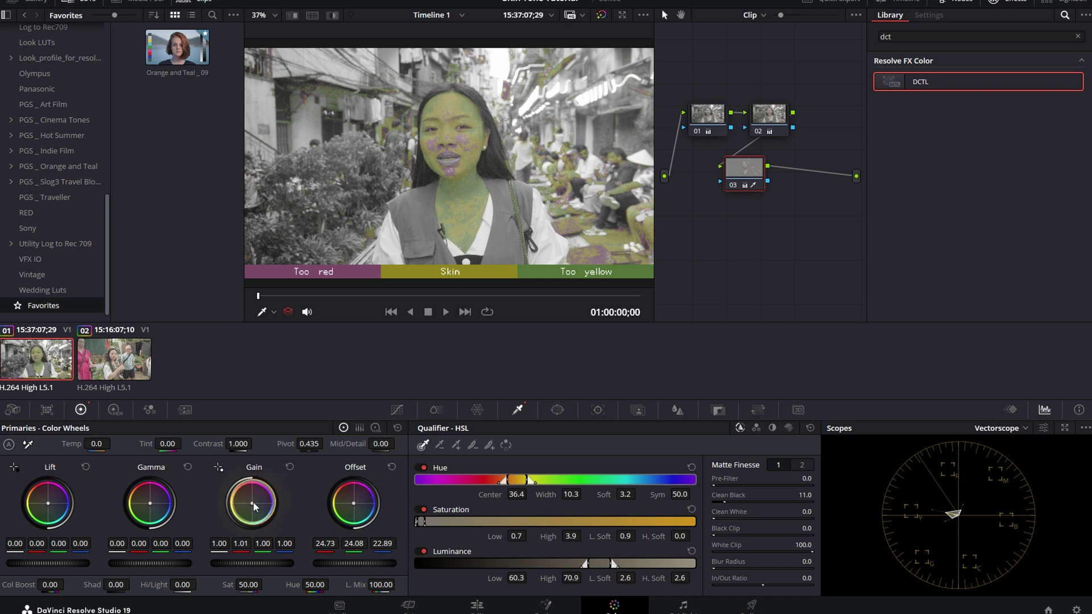
drag(254, 508, 254, 506)
drag(360, 500, 356, 503)
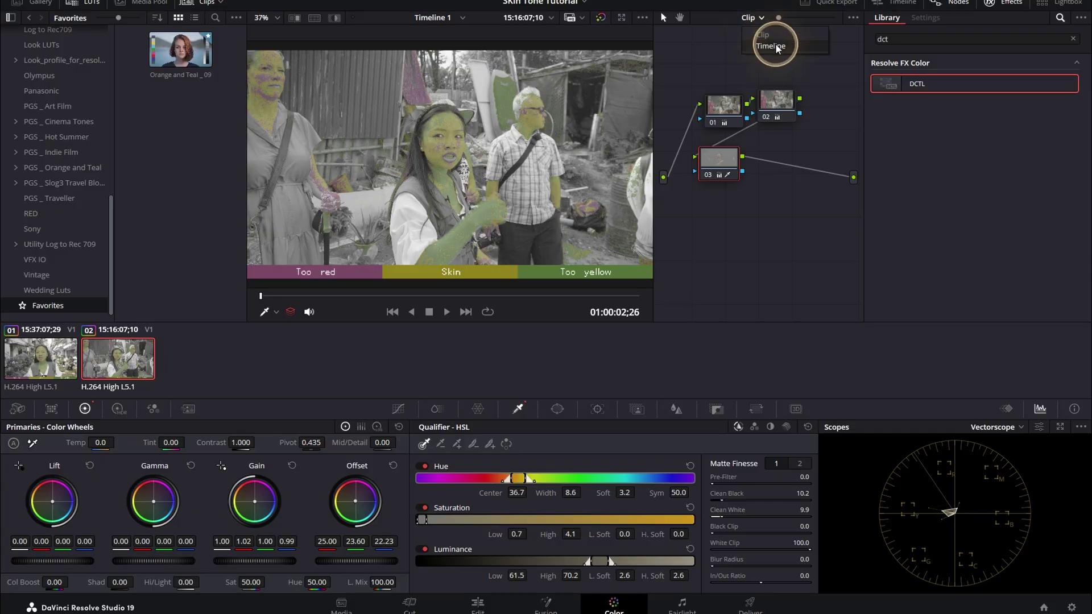
Disable the skin checker and compare both clips split-screen in full-screen view.
drag(780, 44, 853, 150)
click(583, 242)
ctrl+click(51, 364)
key(ctrl+f)
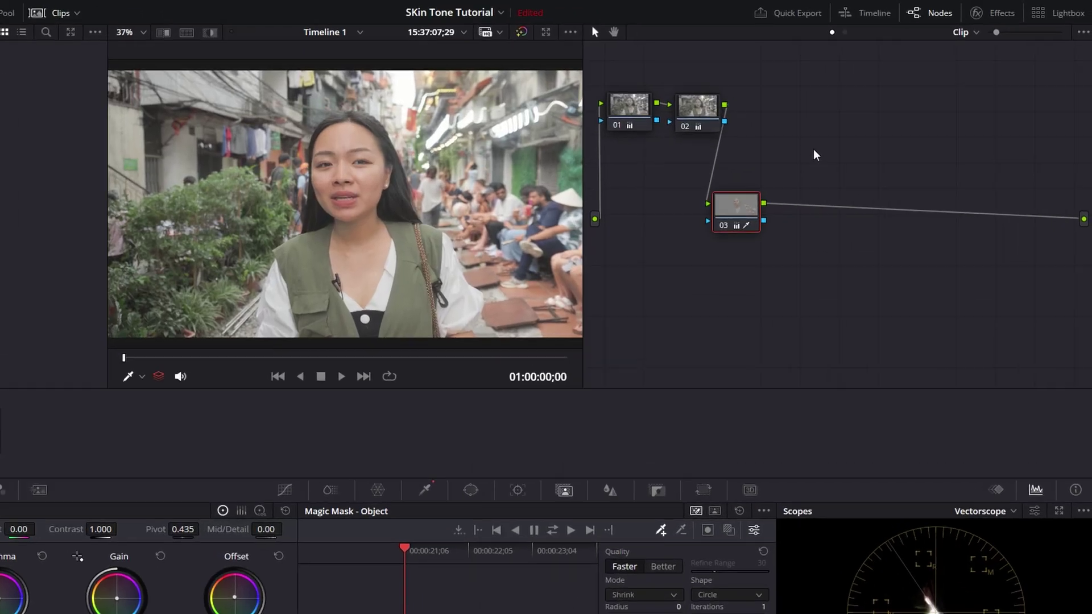
Add a layer mixer node and a new corrector node 05 to the clip graph.
right_click(816, 155)
mouse_move(881, 189)
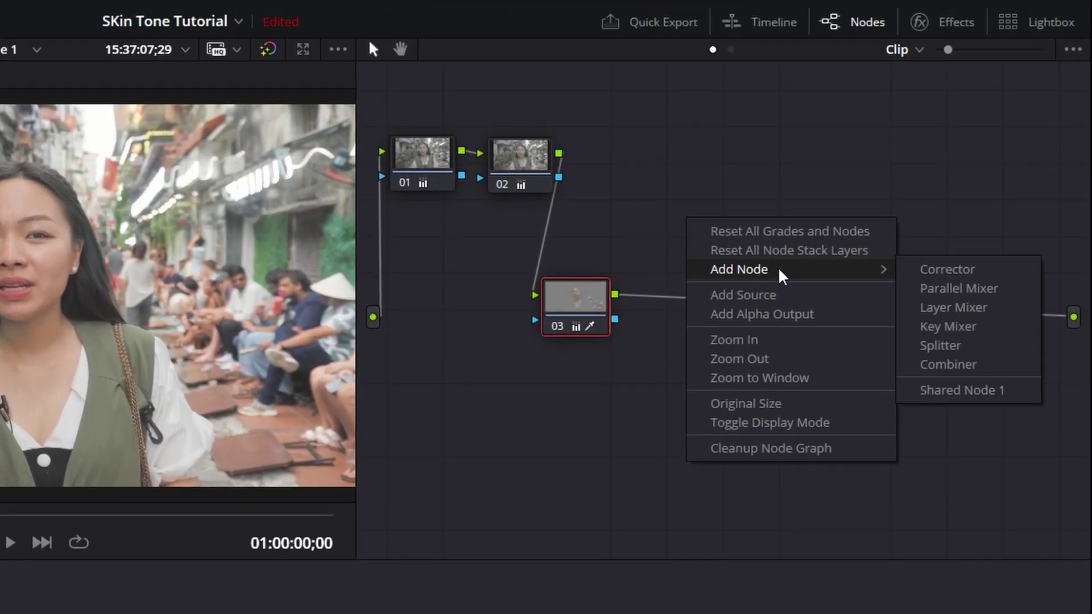
click(1001, 208)
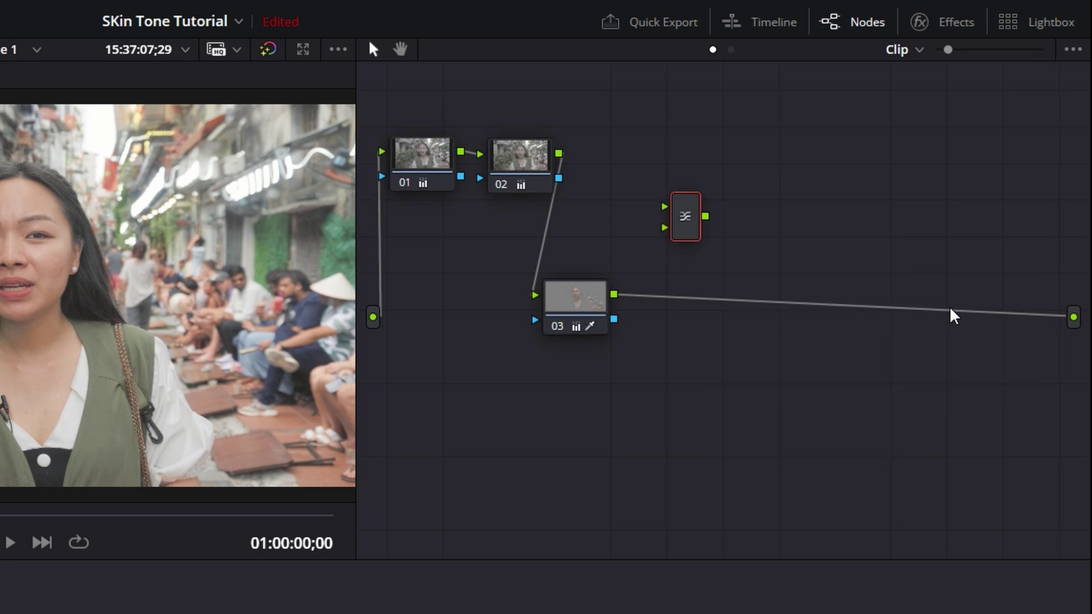
right_click(871, 211)
mouse_move(882, 266)
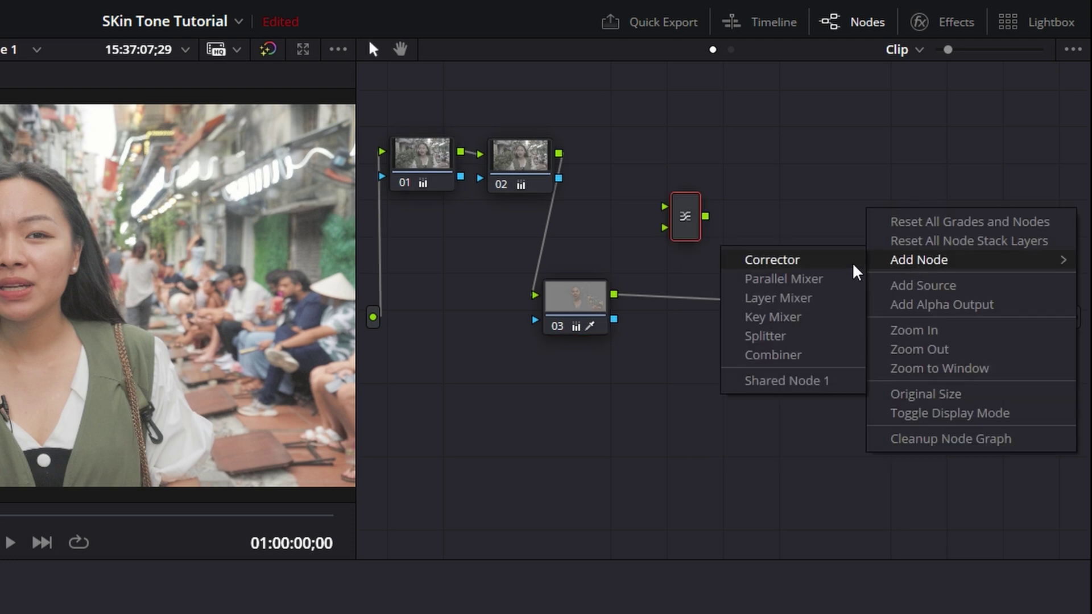
click(847, 260)
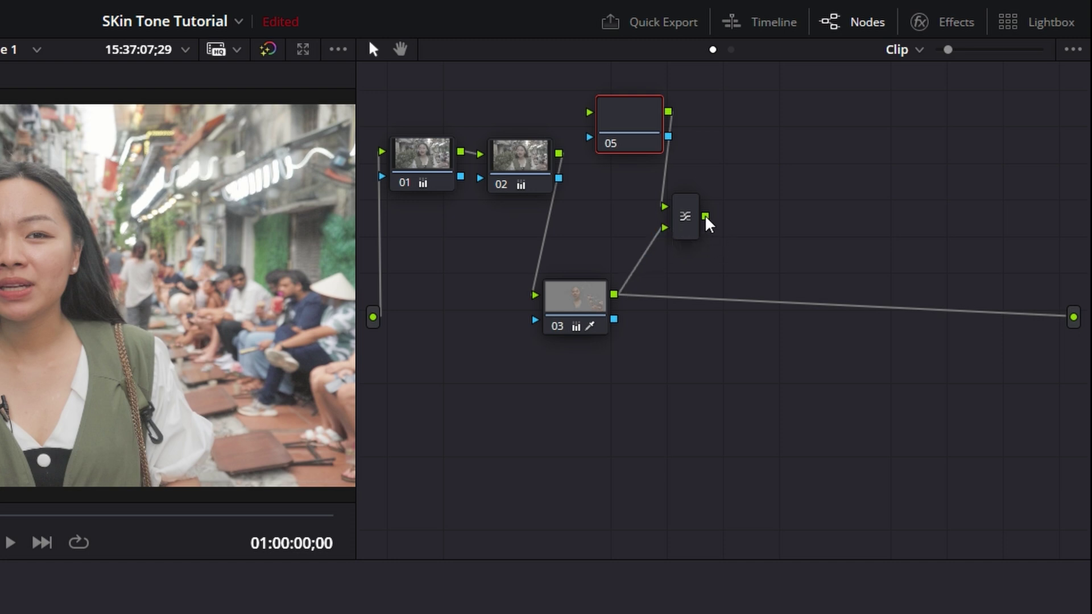
Connect node 02 into node 05 and the mixer output to the clip output.
drag(593, 116, 590, 112)
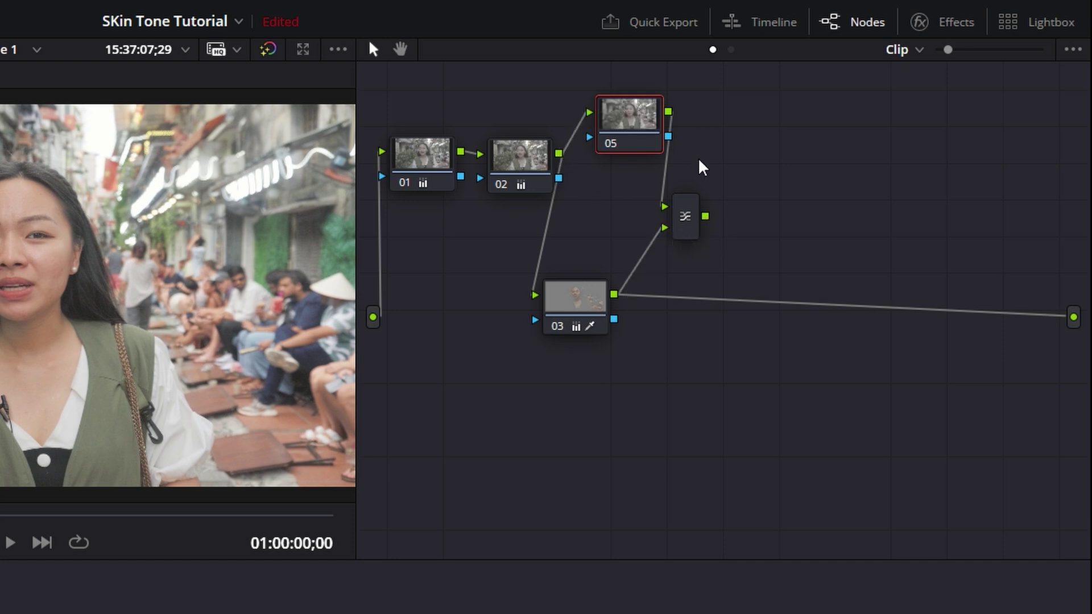
drag(904, 294, 1074, 318)
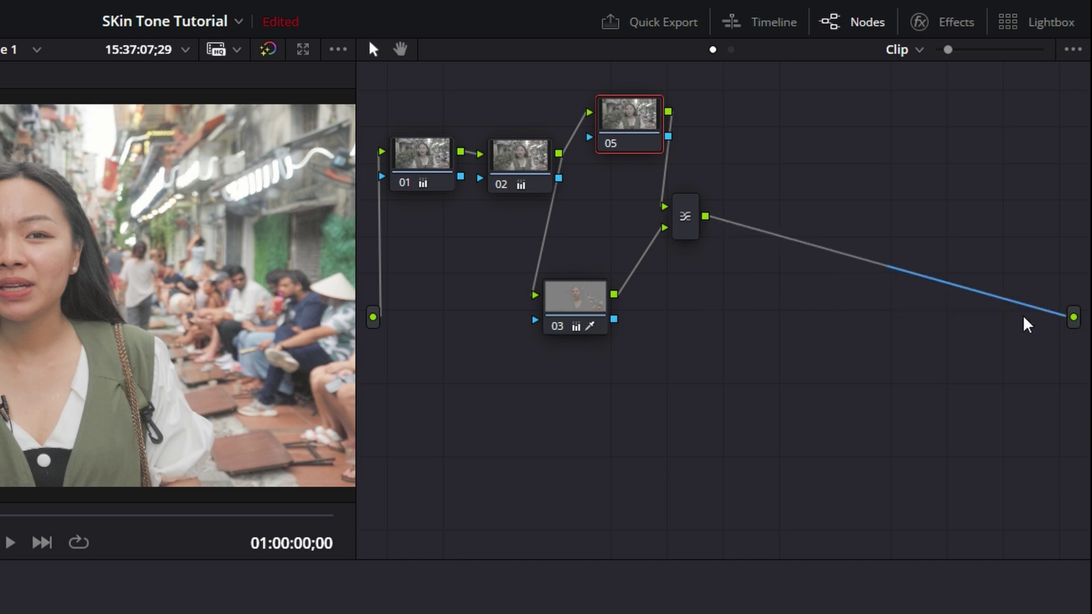
drag(587, 310, 636, 299)
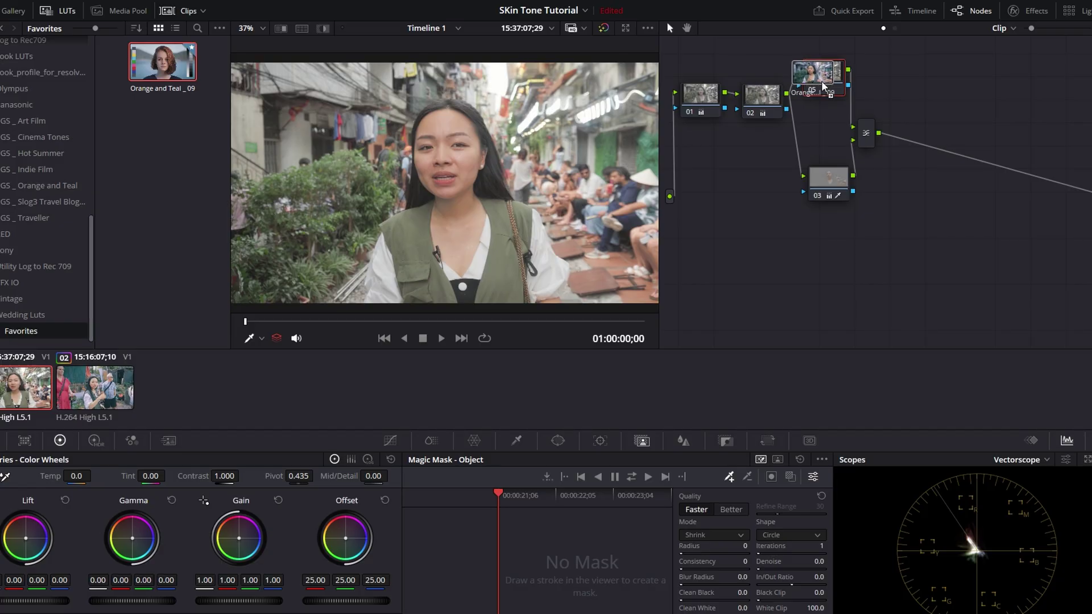
Apply the Orange and Teal LUT to upper node 04 and reselect skin node 03.
drag(823, 86, 824, 85)
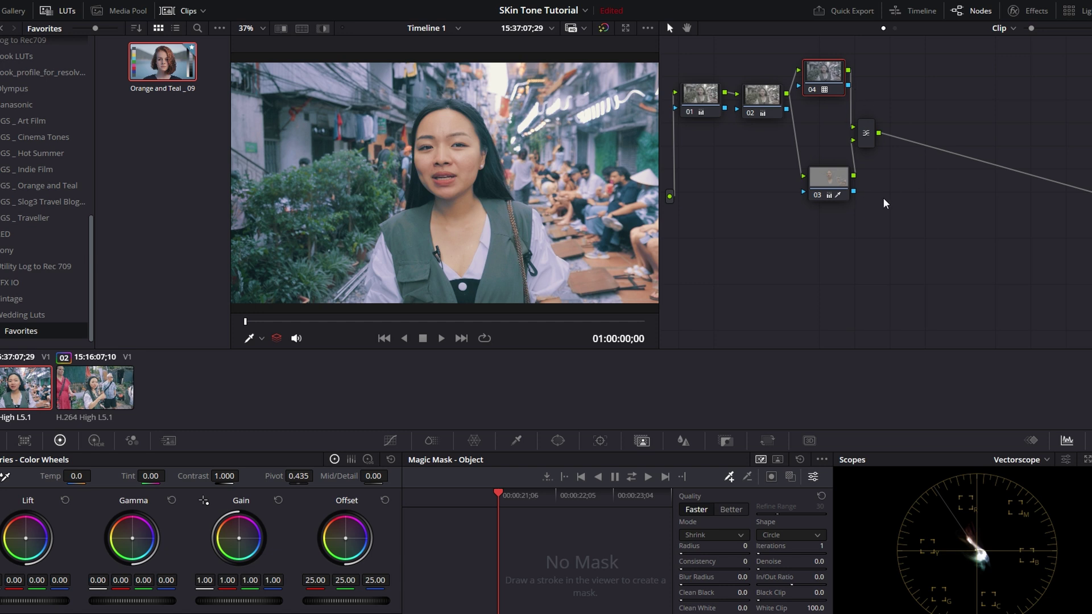
click(835, 191)
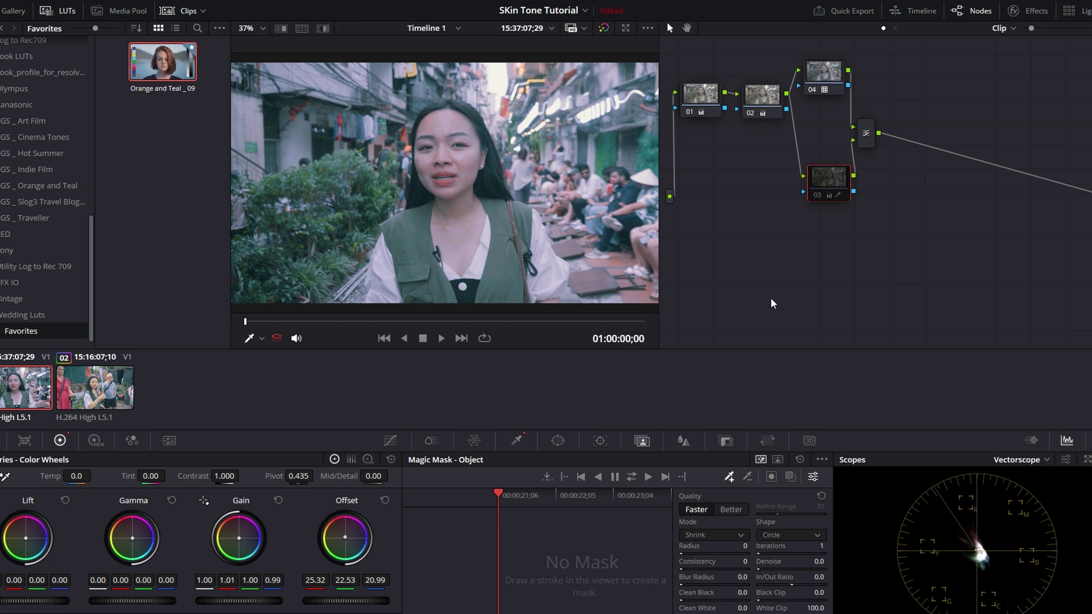